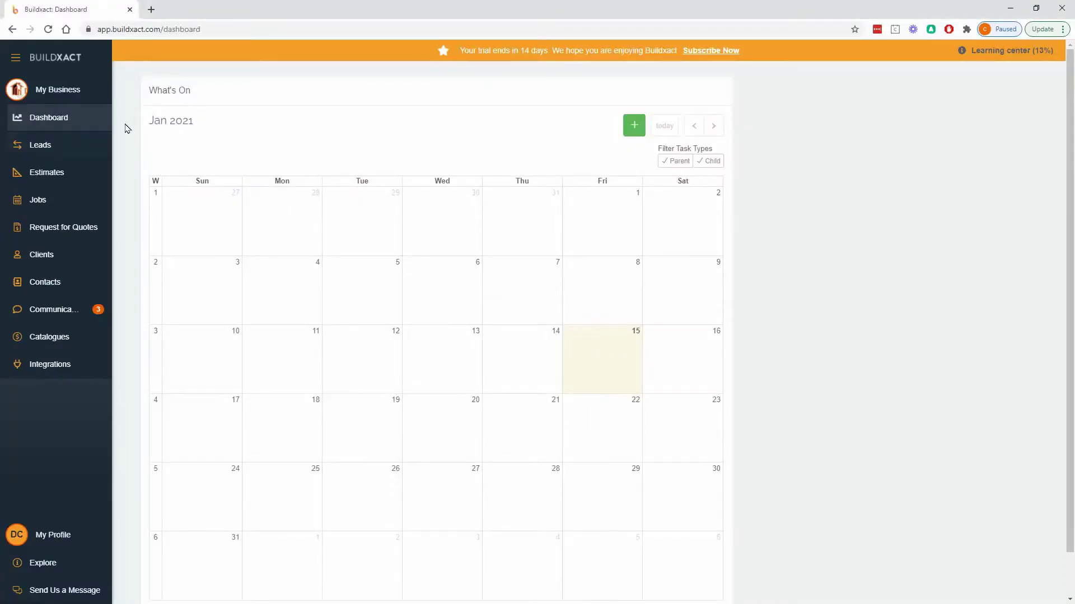
Step: Go to My Business to show the Business Details page with name, number, email and website
click(66, 89)
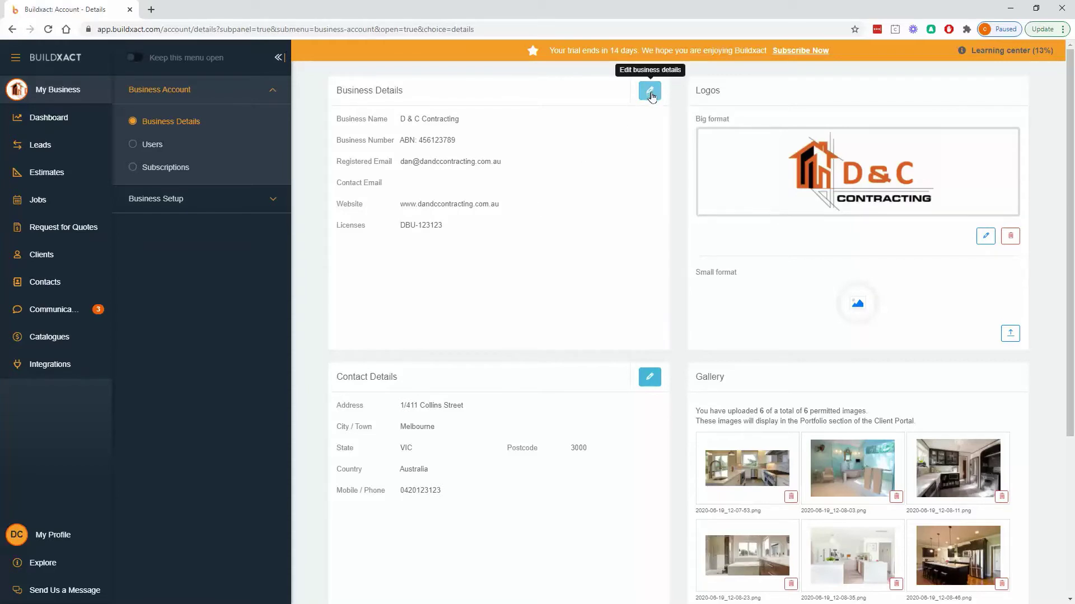
Step: Edit the D & C Contracting details, review website and registered email, then save them
click(649, 92)
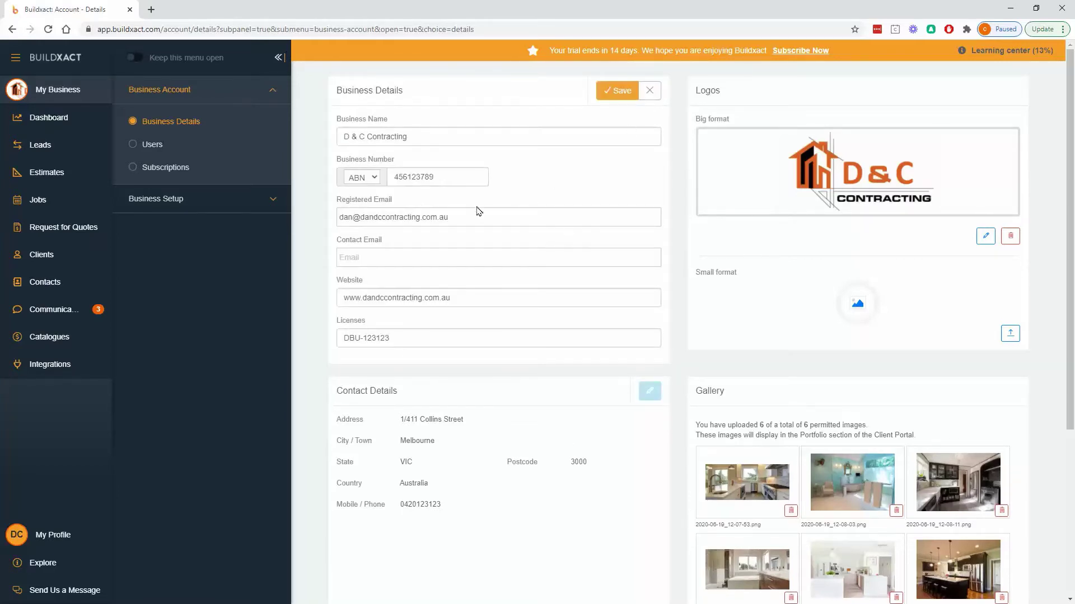
drag(471, 298, 362, 298)
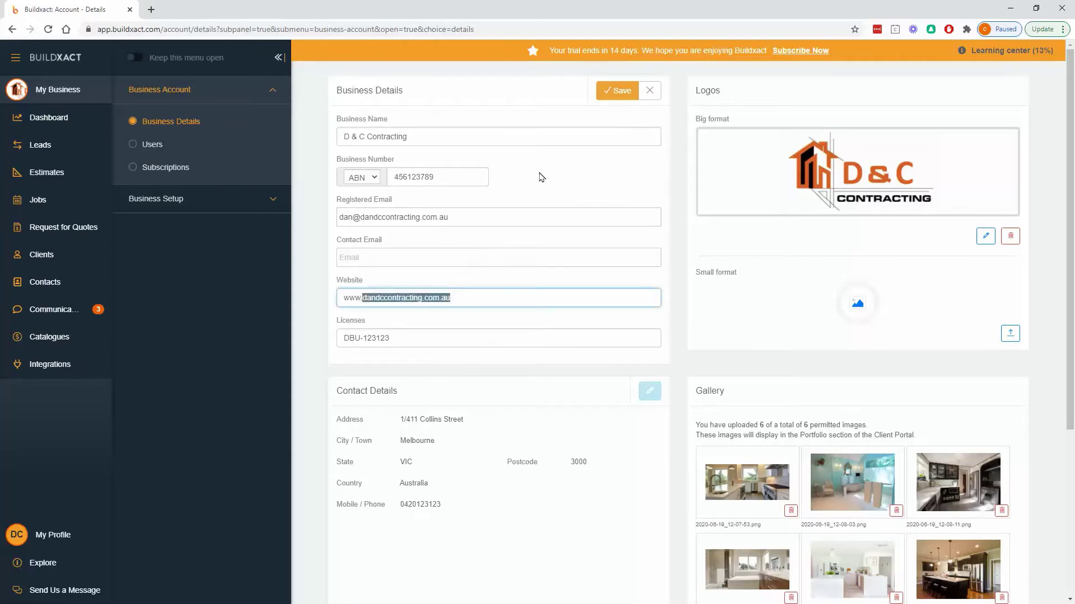
click(511, 218)
mouse_move(336, 201)
mouse_down()
mouse_move(463, 217)
mouse_move(337, 222)
mouse_up()
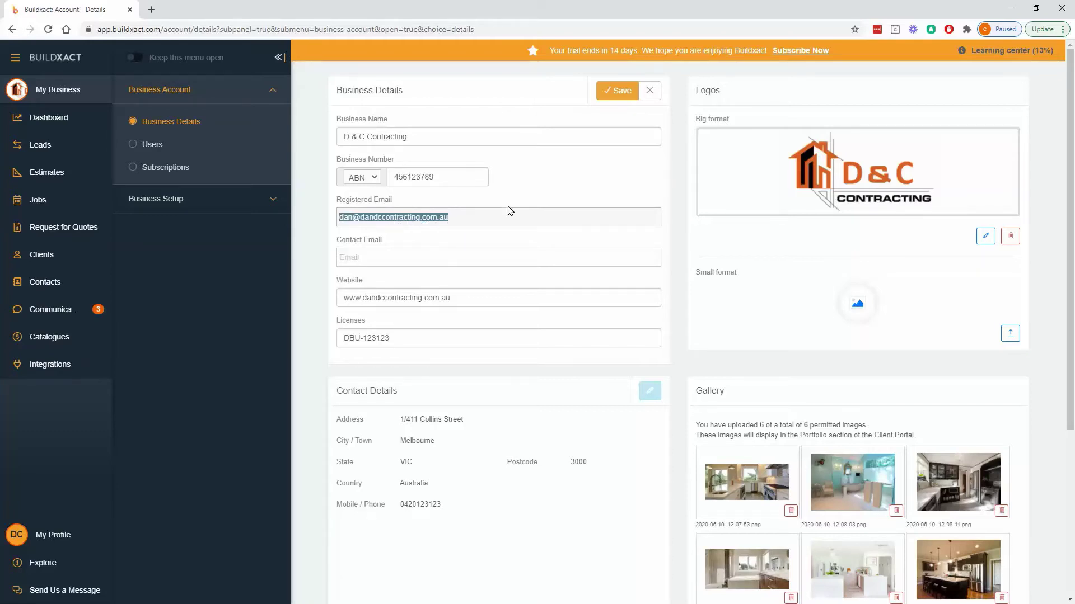
click(616, 94)
click(616, 90)
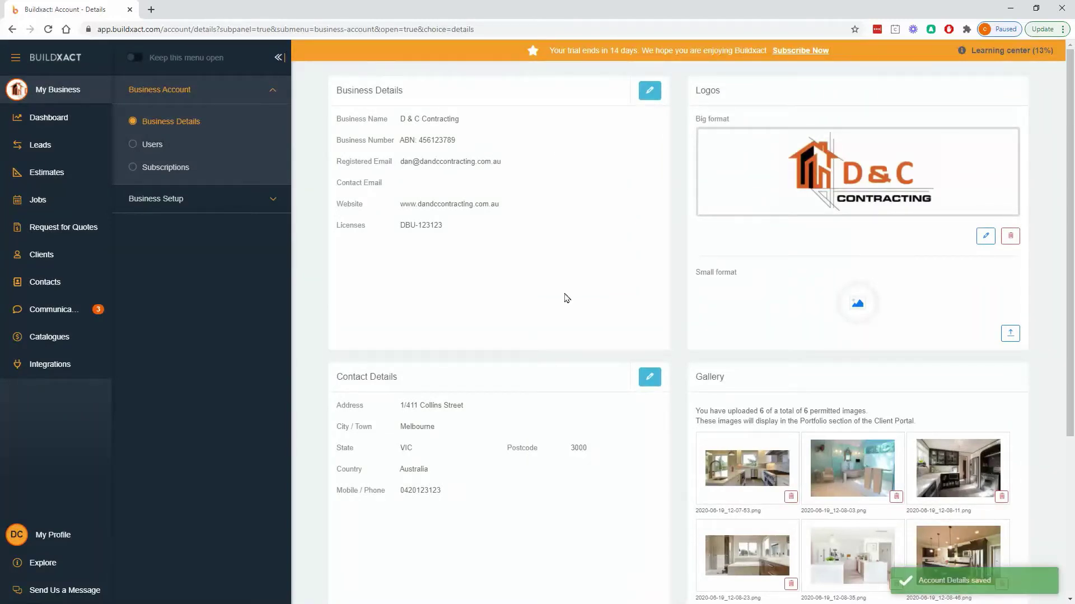
scroll(549, 341, down, 4)
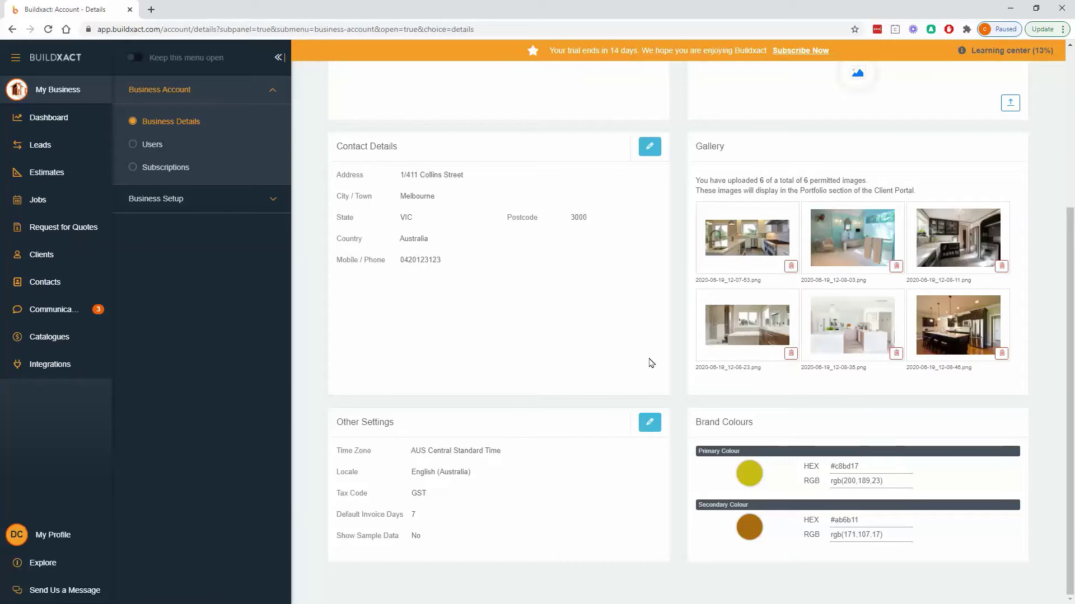
scroll(649, 362, up, 2)
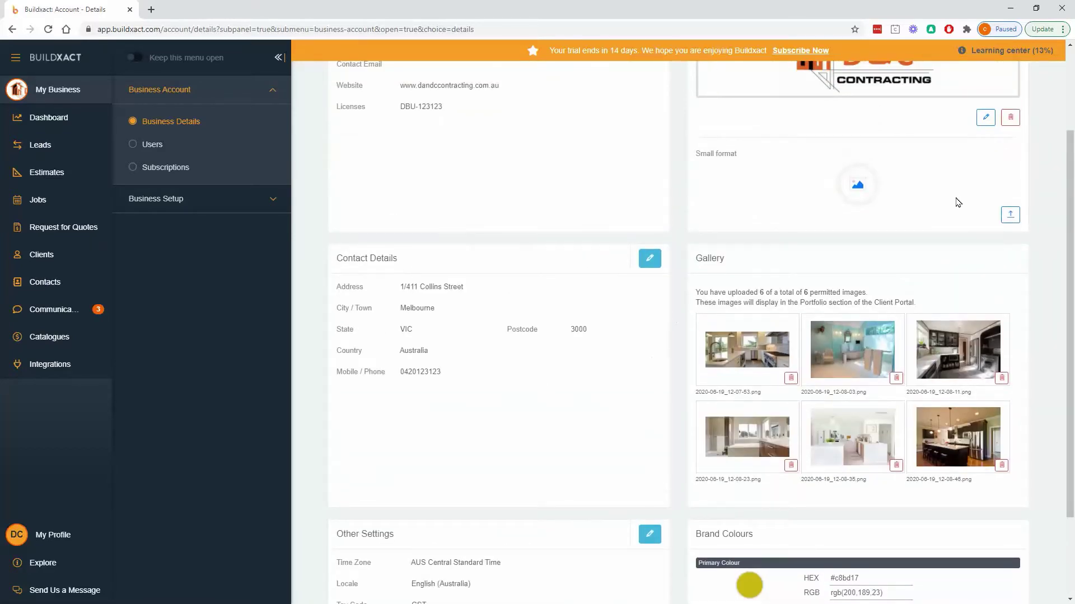
scroll(963, 224, up, 1)
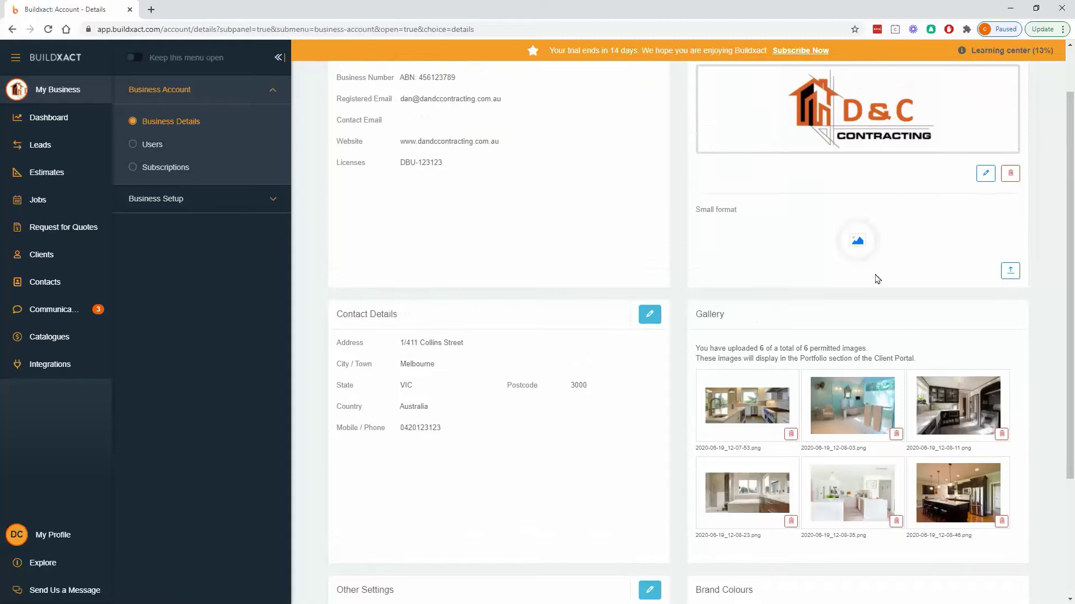
scroll(877, 279, down, 3)
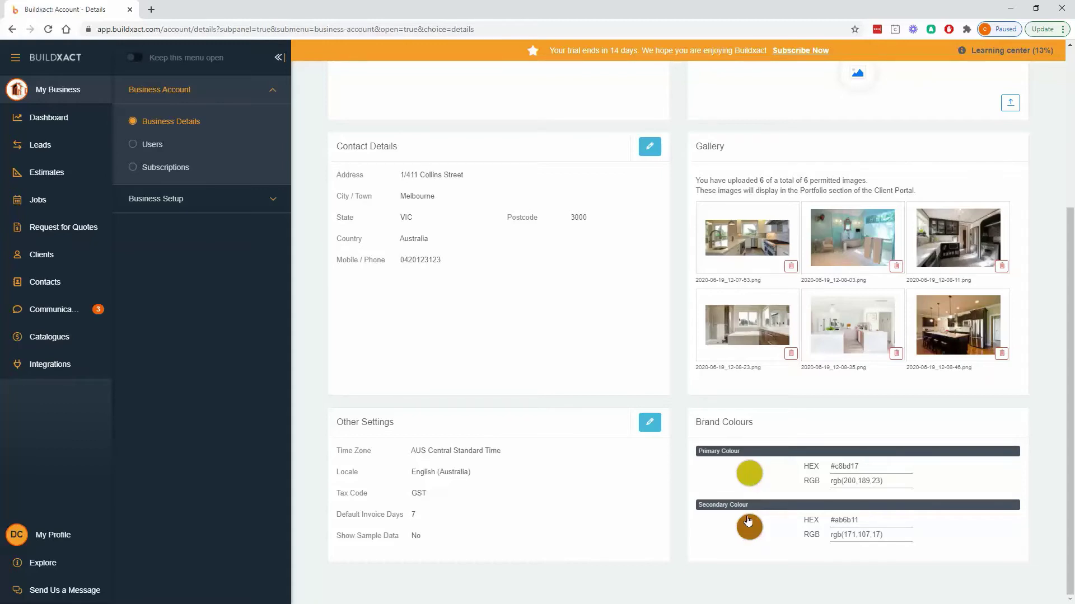
scroll(749, 480, up, 4)
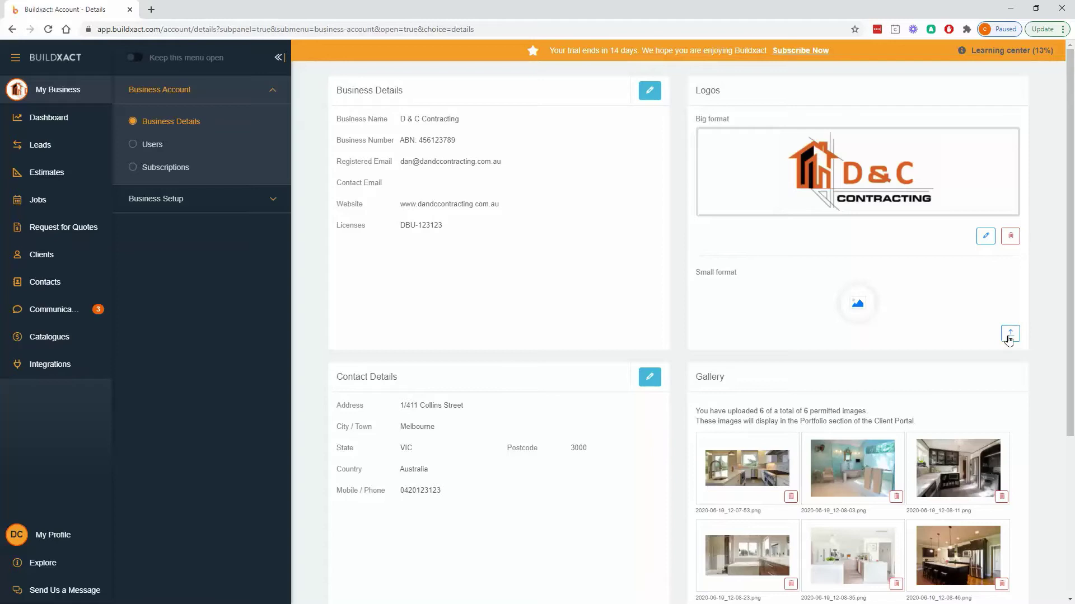
Step: Upload the 'Logo - small' image file as the Small format logo
click(1009, 335)
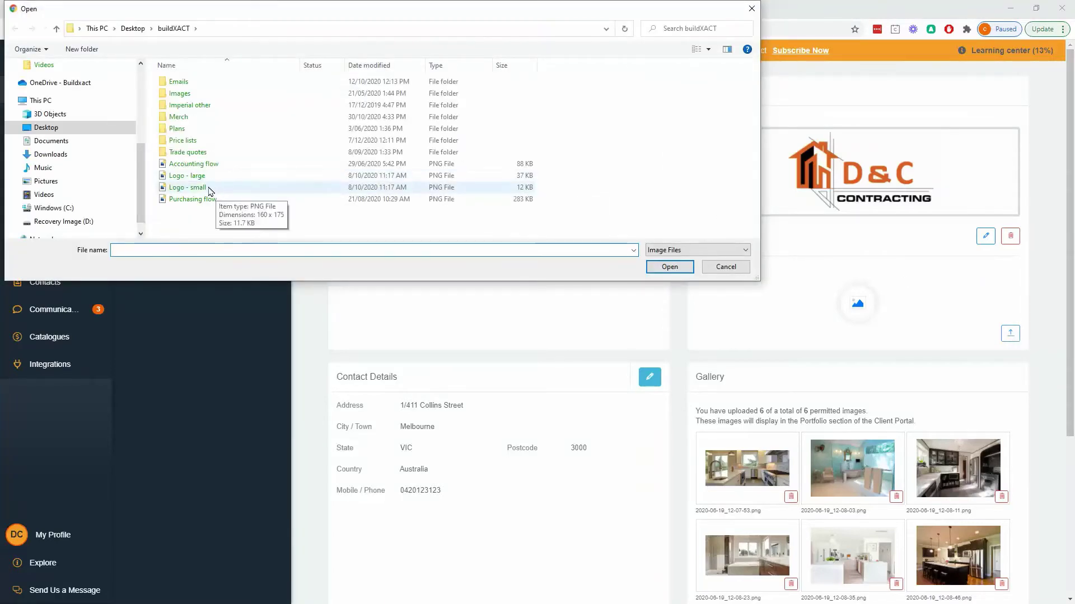
click(210, 190)
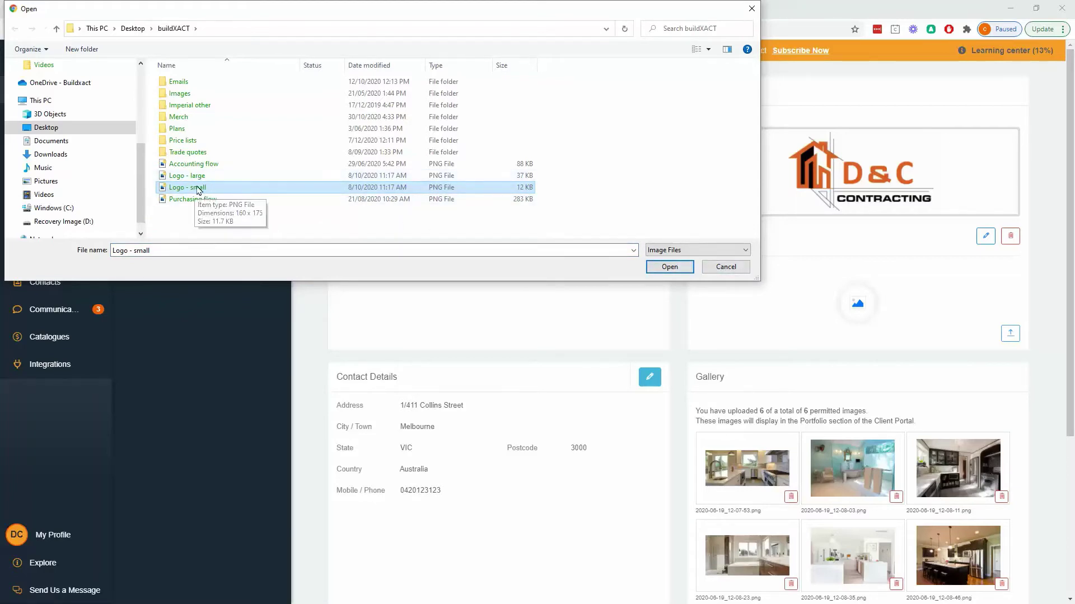
click(677, 269)
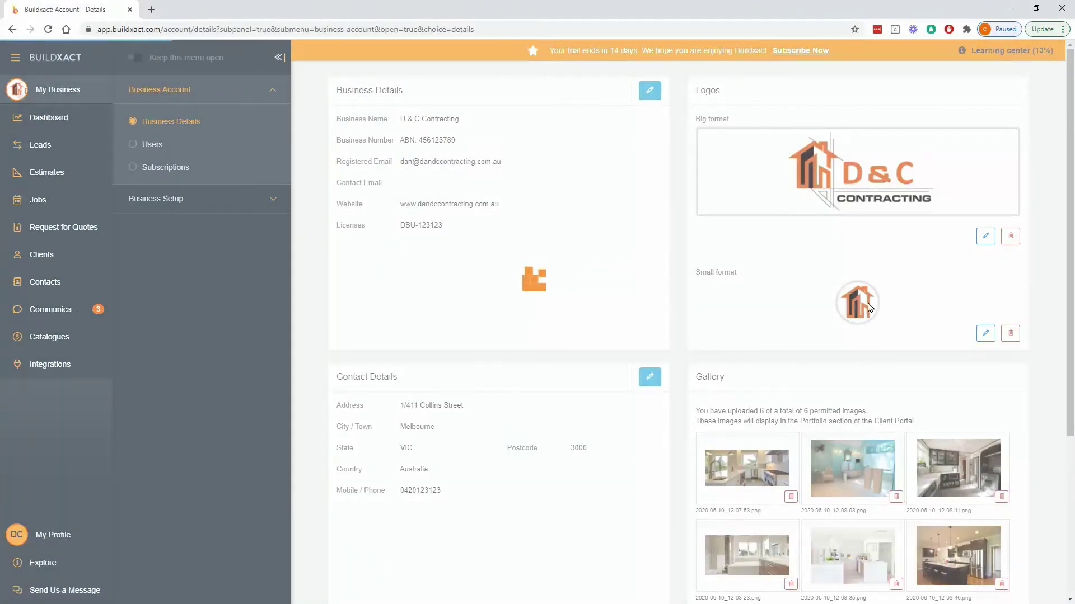
Step: Check Gallery and Brand Colours: orange #d3652e primary and near-black #090506 secondary
scroll(761, 498, down, 4)
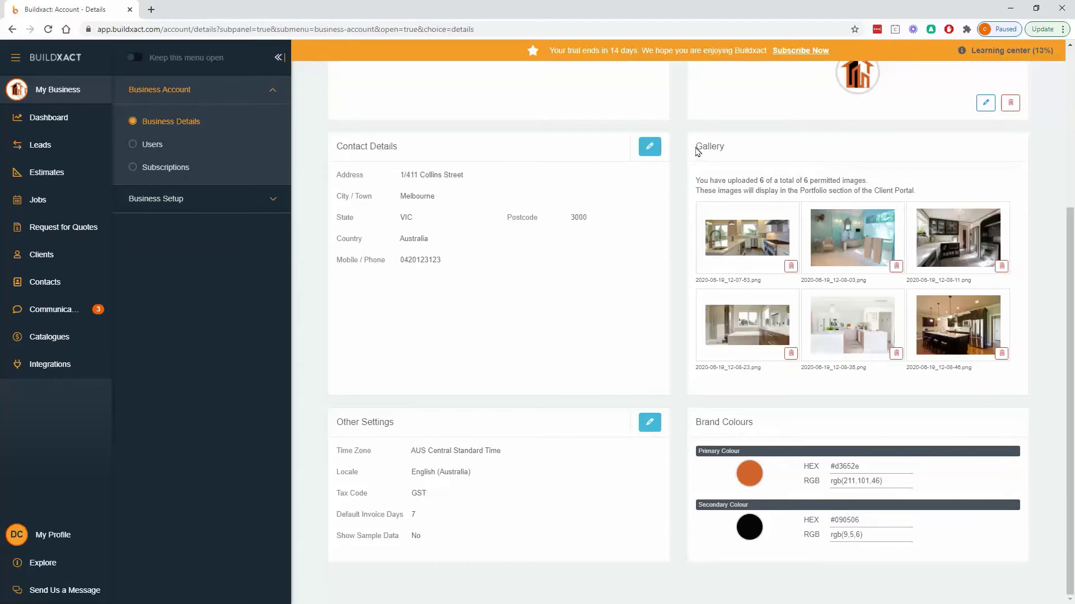
drag(696, 148, 728, 152)
drag(698, 421, 766, 427)
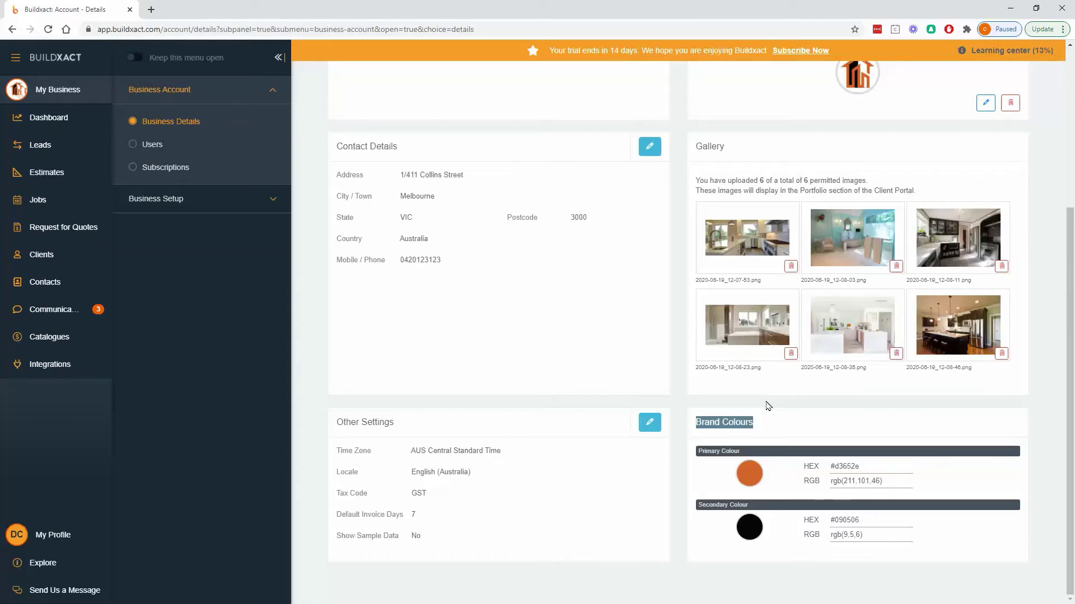
click(768, 406)
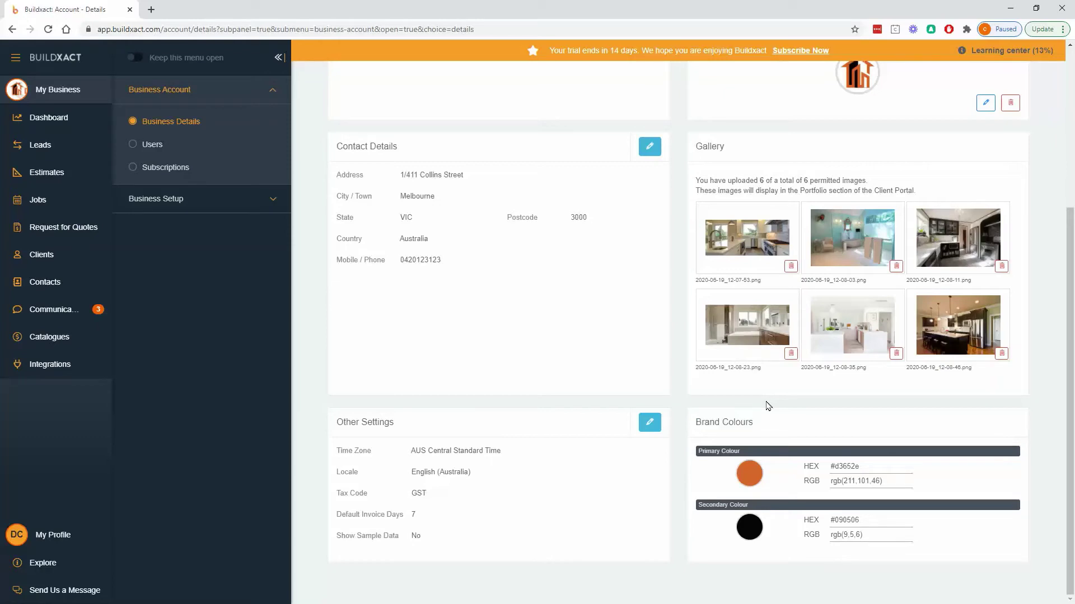
scroll(601, 350, up, 1)
scroll(601, 351, up, 4)
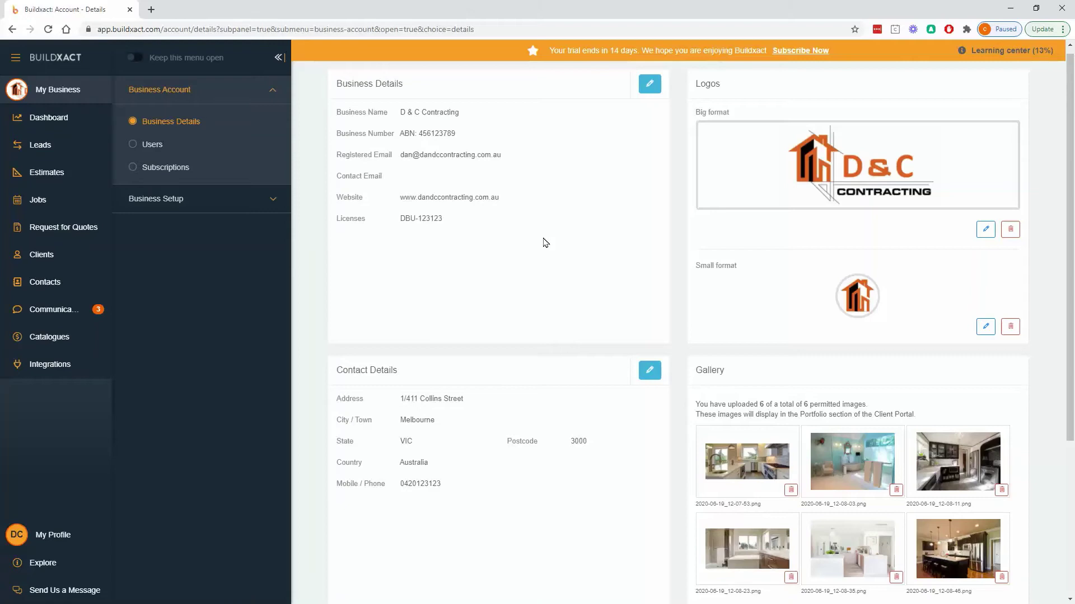
Step: Open Users and check the User Logins heading showing 1 of 10 logins used
click(151, 148)
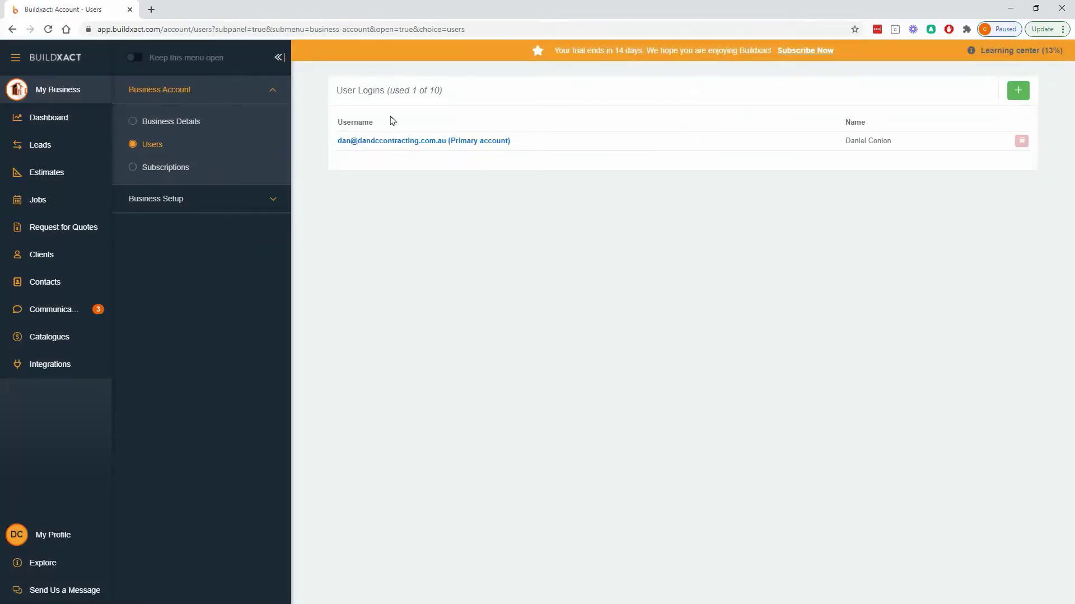
drag(336, 91, 460, 98)
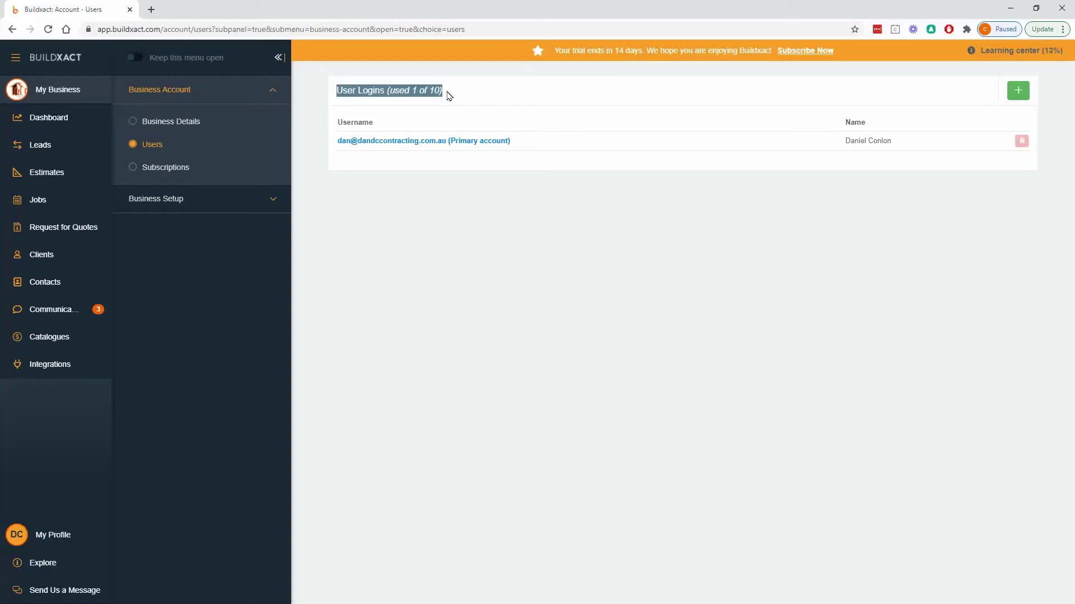
click(448, 95)
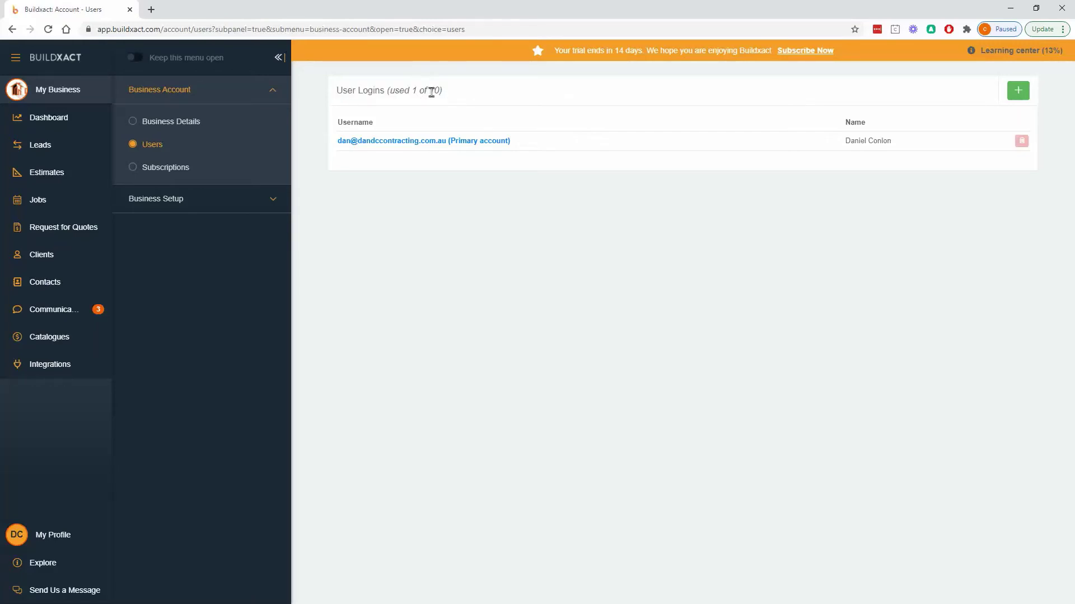
drag(430, 91, 460, 95)
click(453, 98)
click(1020, 94)
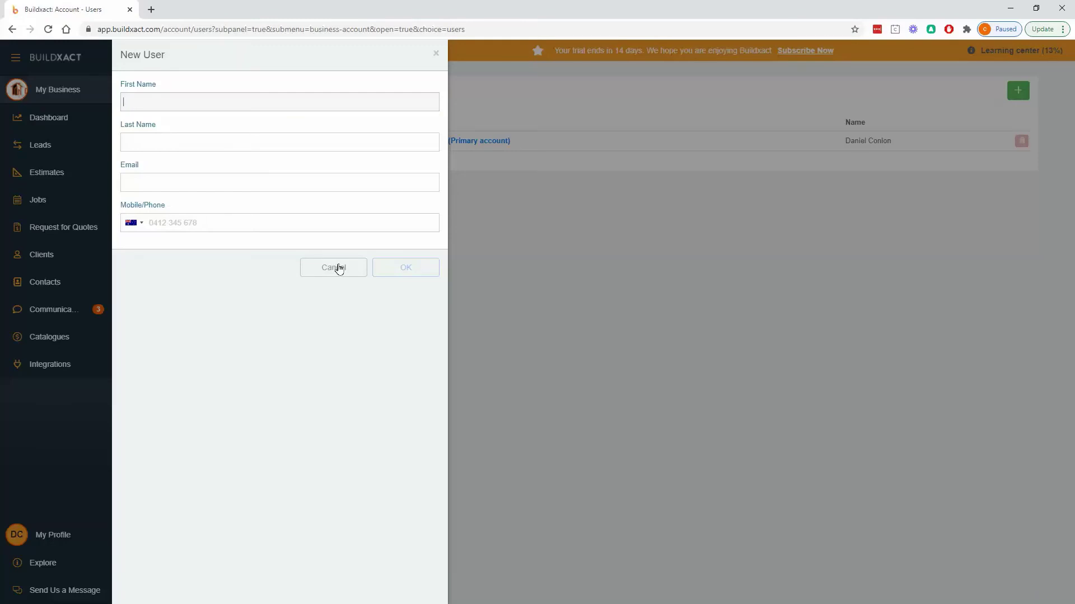
click(339, 268)
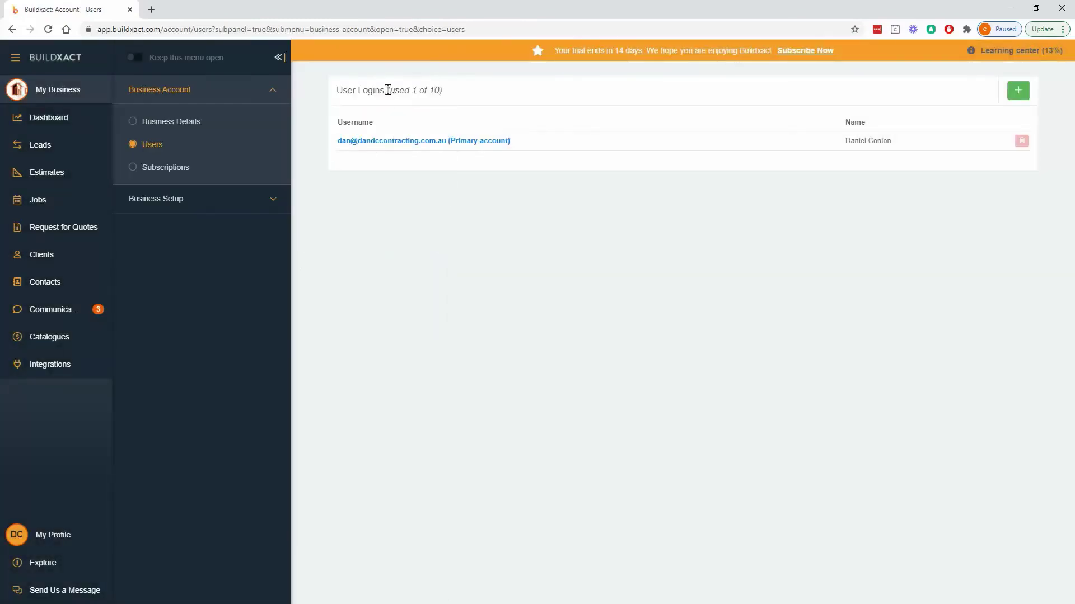
drag(388, 90, 480, 95)
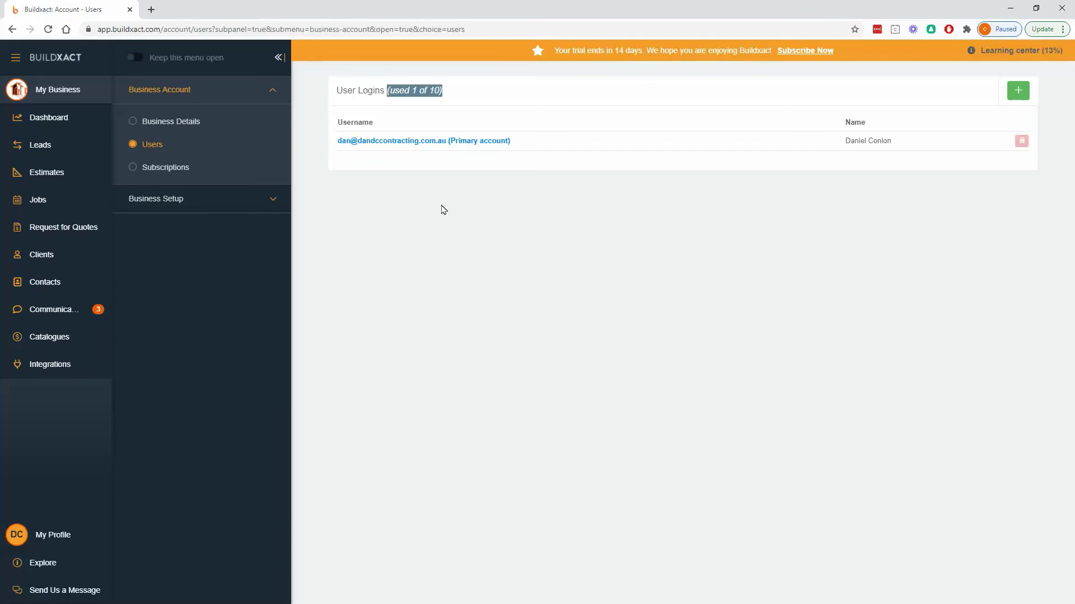
Step: Open Subscriptions to view the Entry, Pro and Teams monthly plan pricing
click(159, 170)
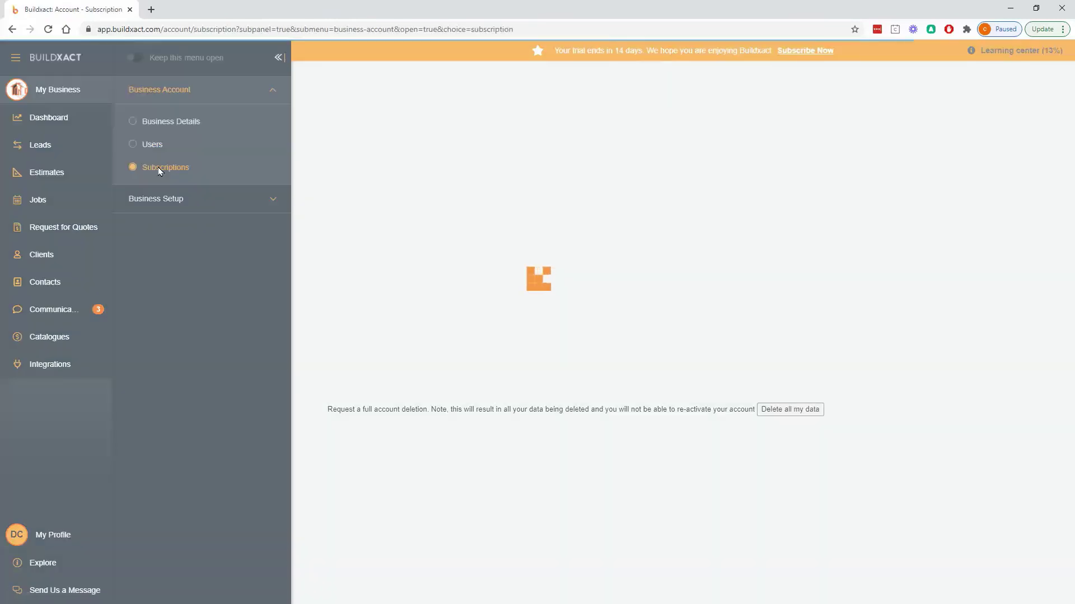